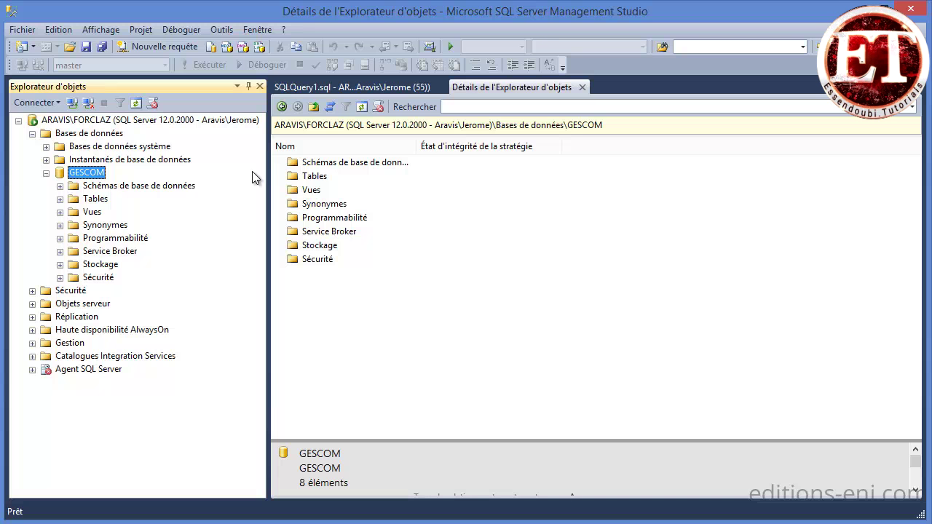
- Start a new standard table in the GESCOM database
click(101, 202)
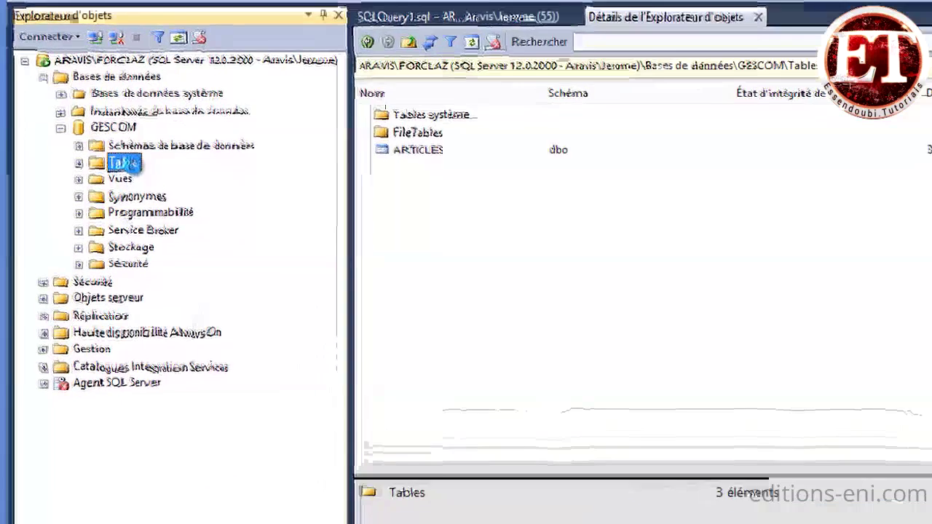
right_click(102, 206)
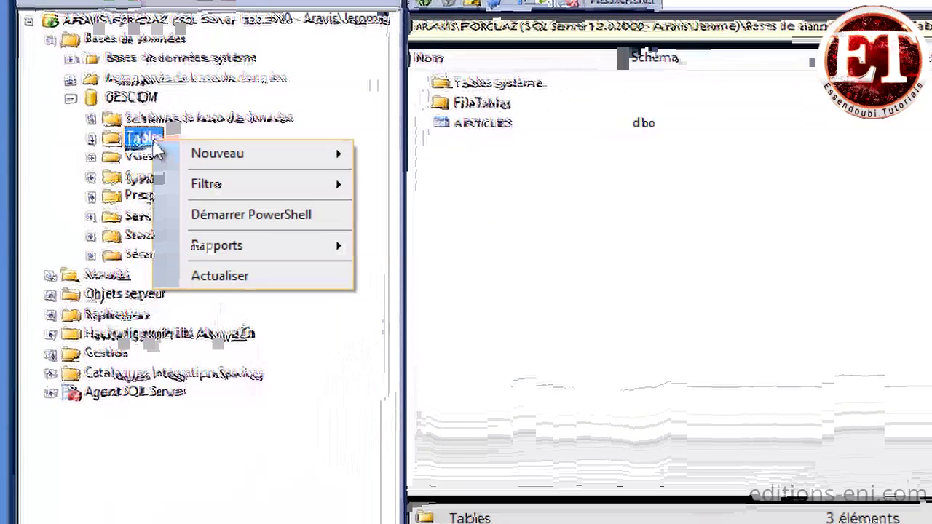
mouse_move(198, 155)
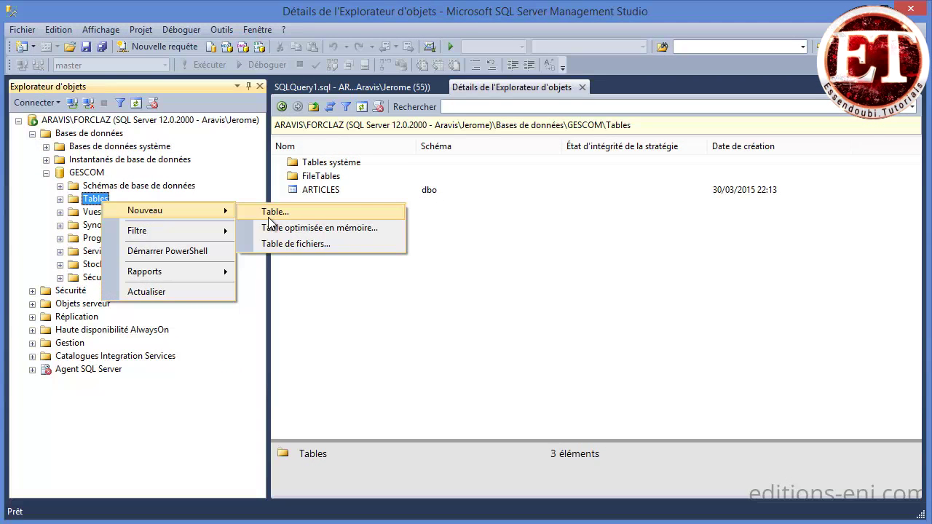
click(269, 217)
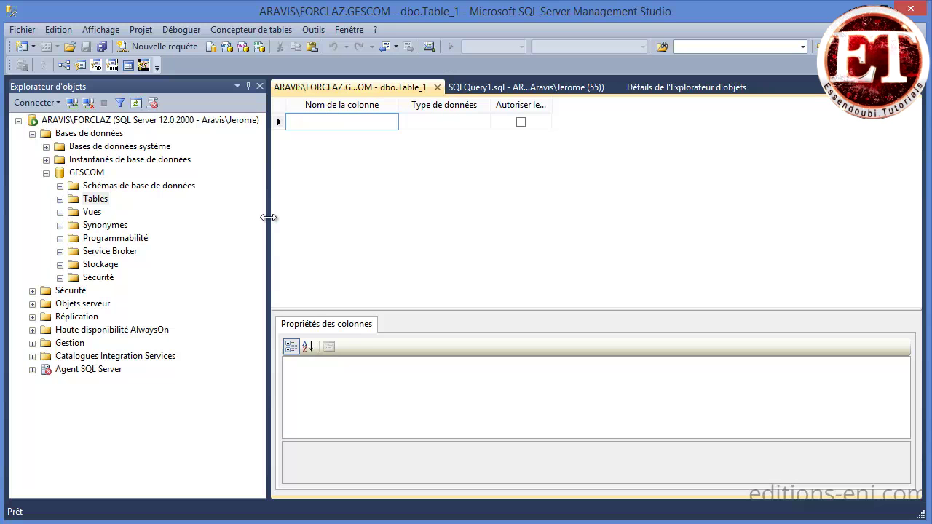
- Define the first column as numero with data type int and disallow Null values for it
text(n)
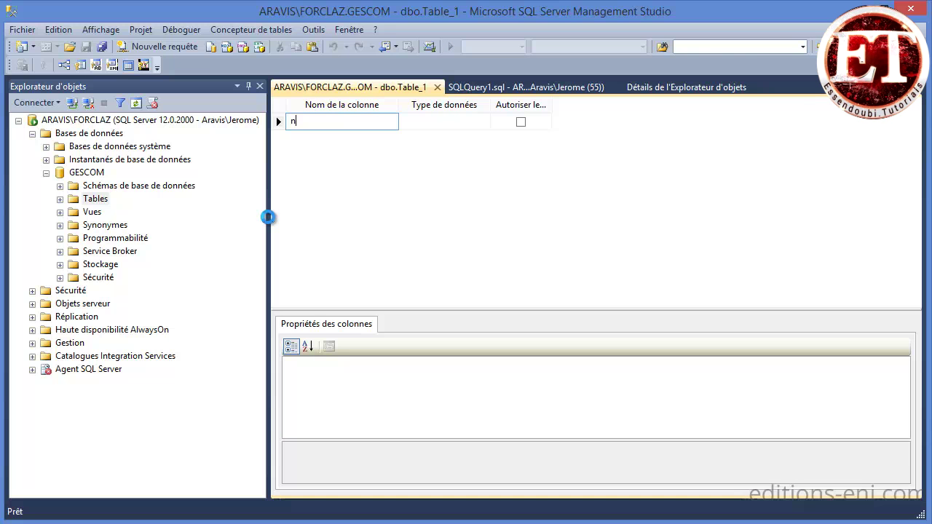
text(umero)
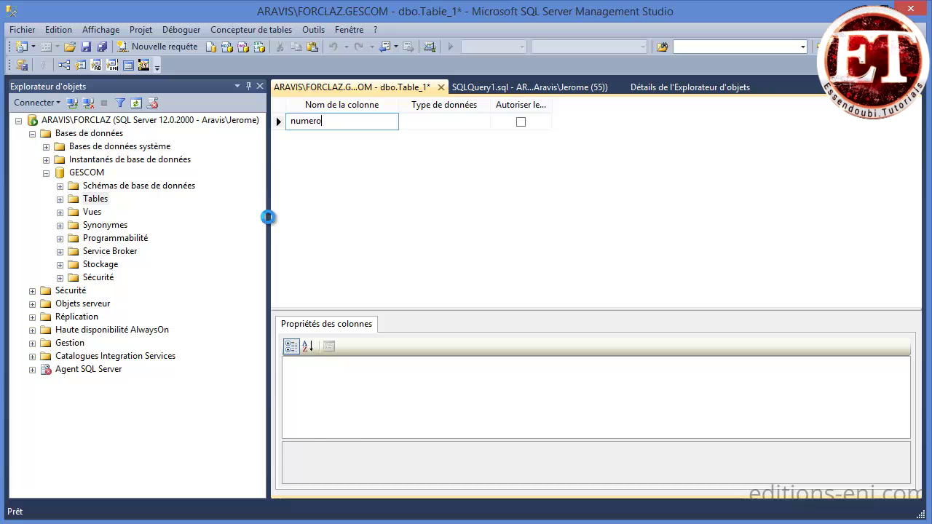
key(Tab)
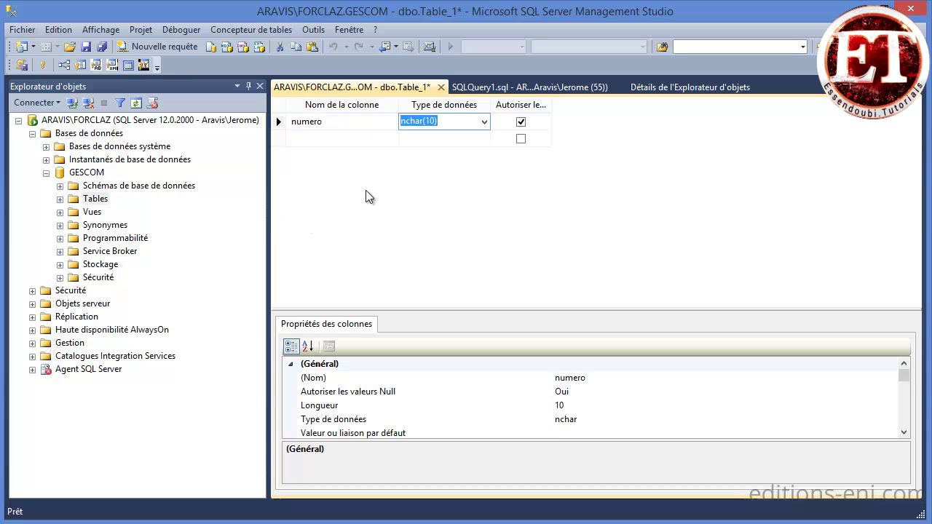
click(484, 124)
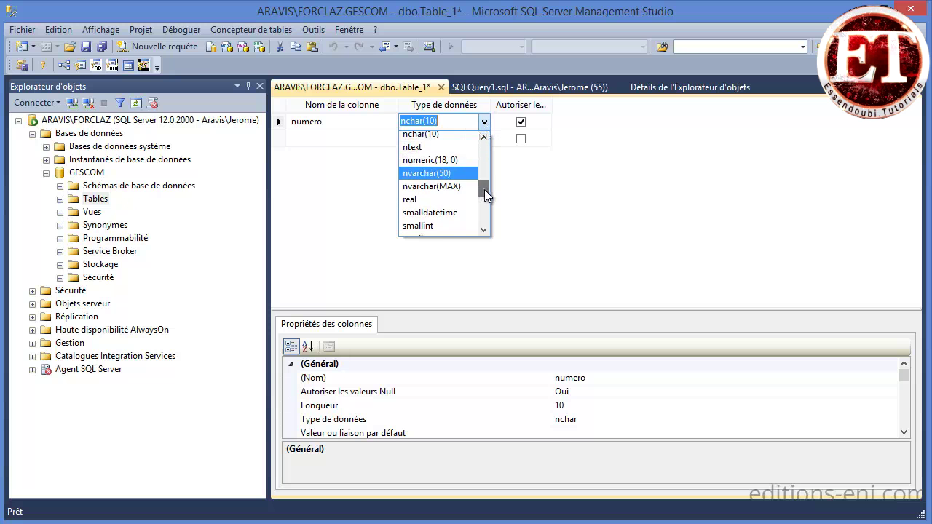
drag(484, 189, 442, 174)
click(440, 165)
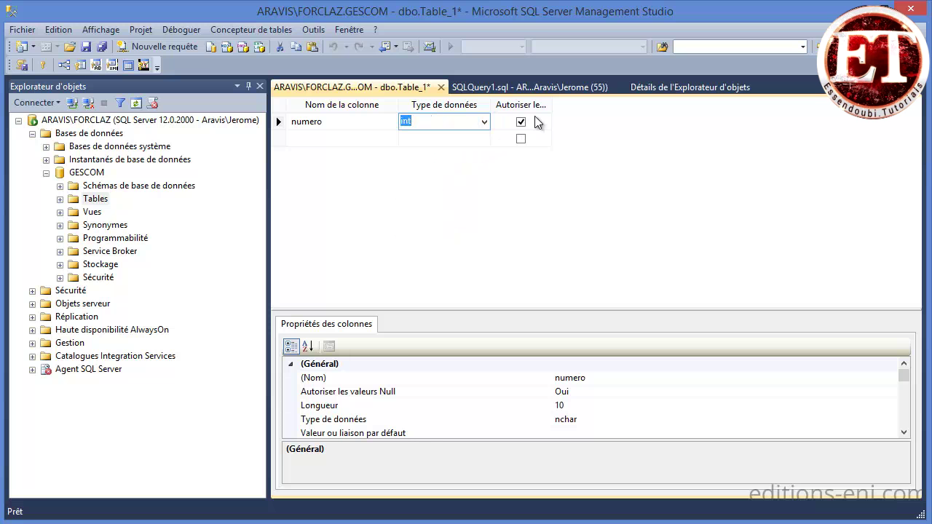
drag(555, 104, 610, 111)
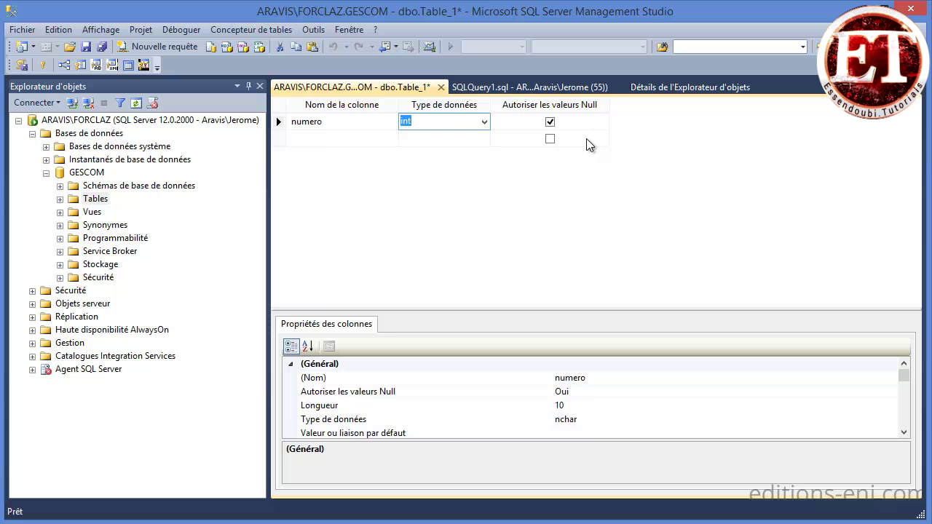
click(552, 123)
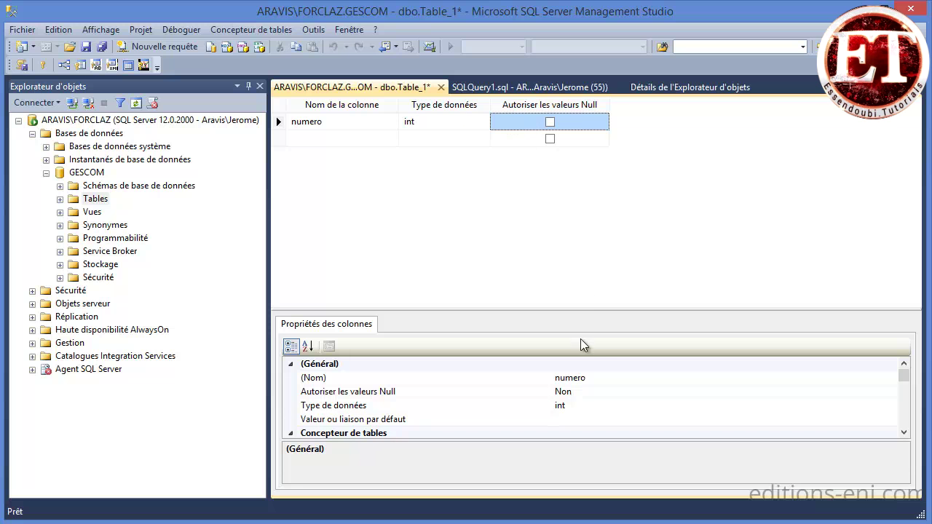
drag(584, 310, 577, 253)
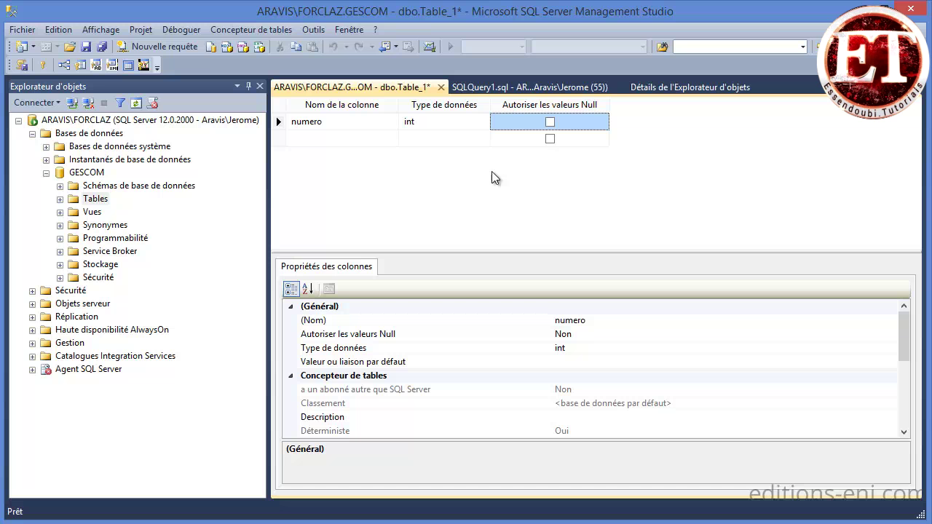
click(550, 123)
click(550, 122)
- Add a column nom of type nvarchar with length 30 and disallow Null values for it
click(326, 137)
text(nom)
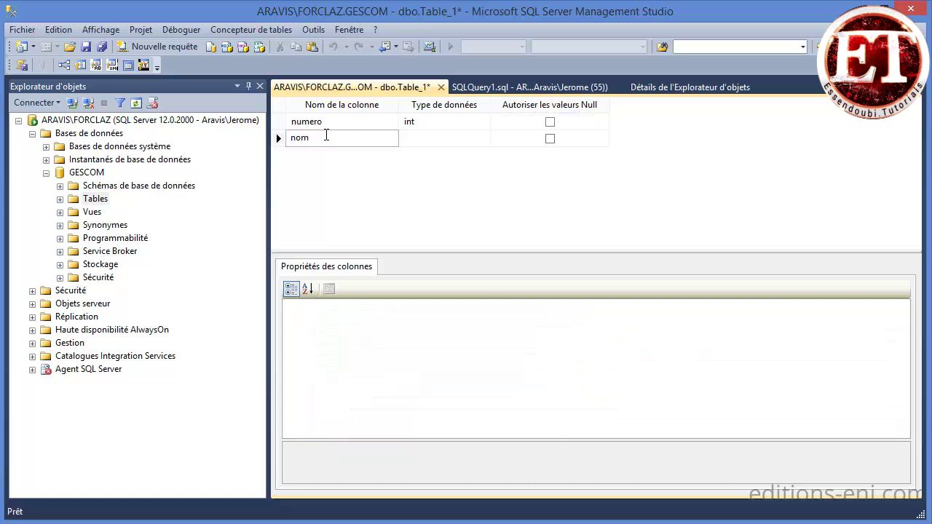
key(Tab)
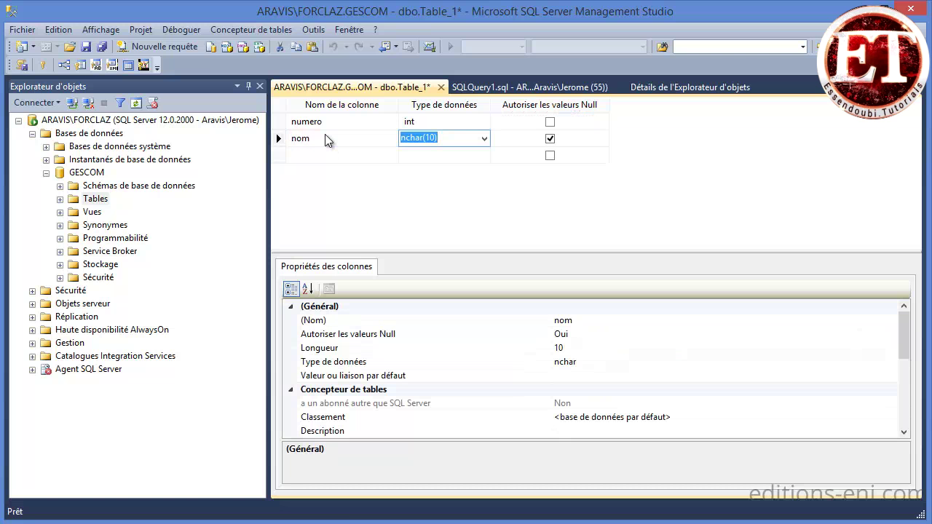
text(nvar)
key(Tab)
key(shift+Tab)
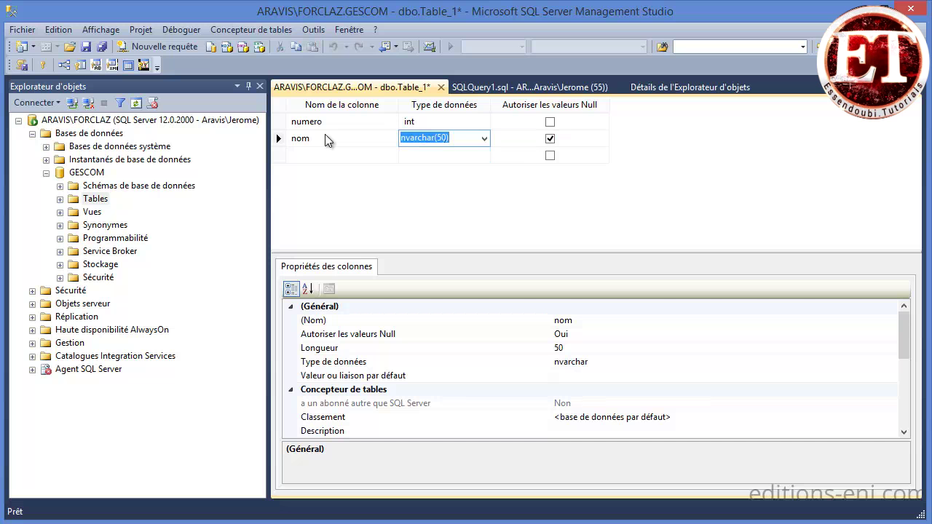
click(570, 347)
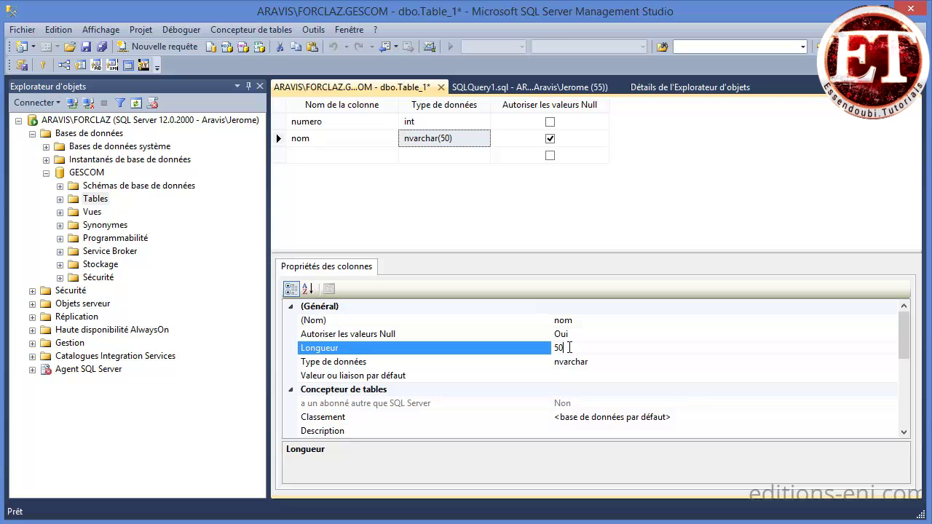
key(BackSpace)
key(BackSpace)
text(30)
click(552, 139)
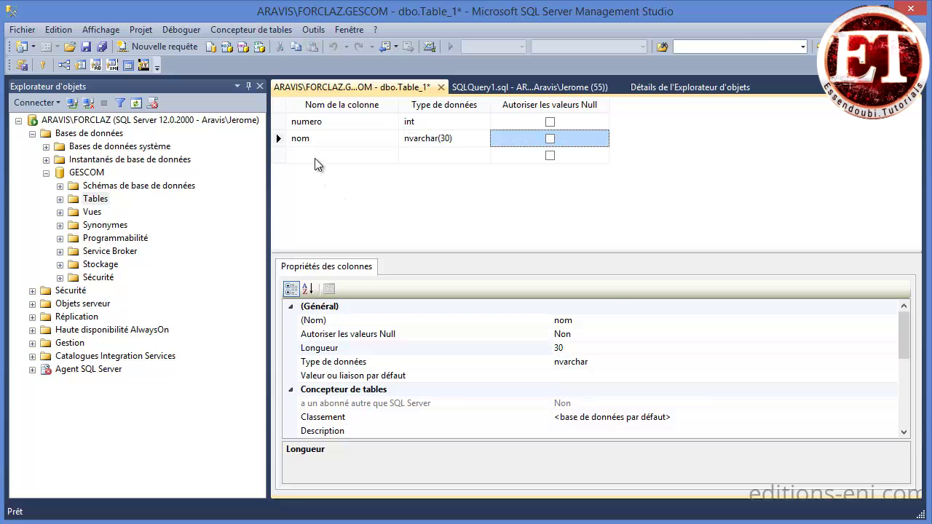
- Add a column prenom of type nvarchar(30) and disallow Null values for it
click(316, 154)
text(prenom)
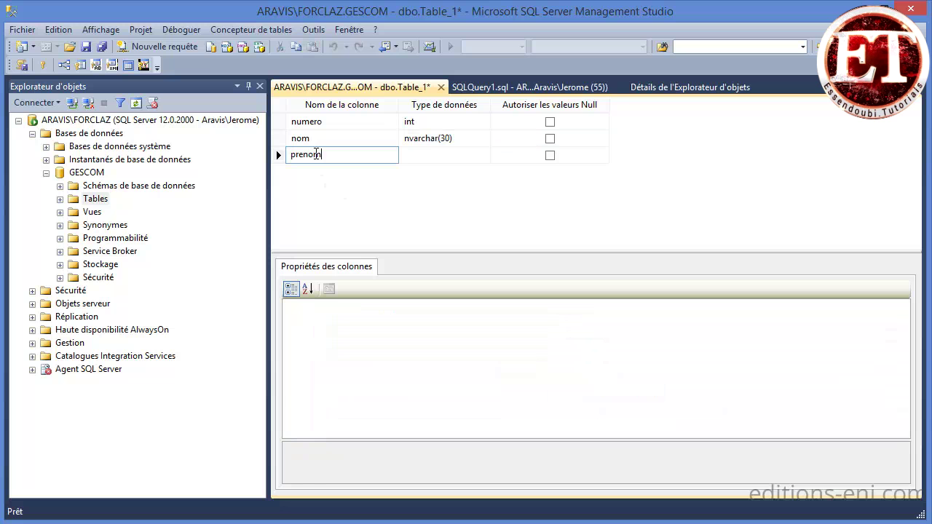
key(Tab)
text(nvarh)
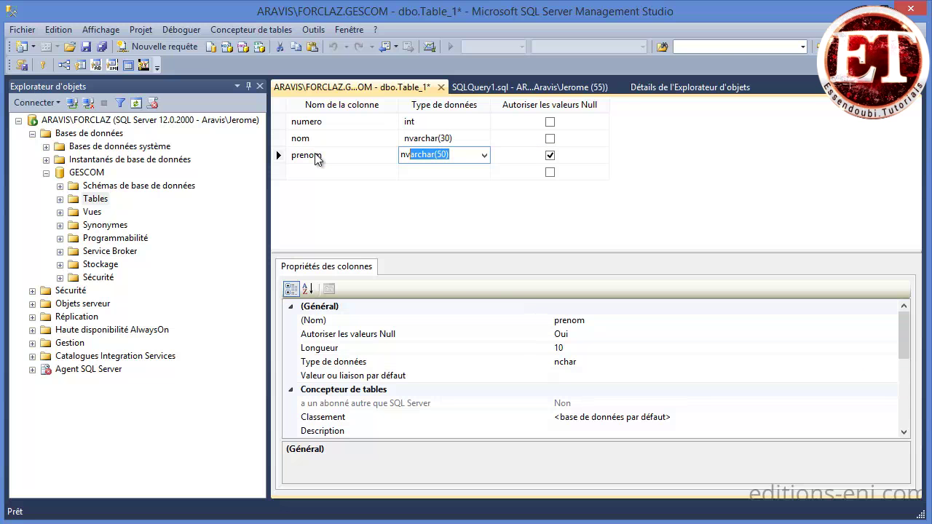
text(cha)
key(BackSpace)
key(BackSpace)
key(BackSpace)
key(BackSpace)
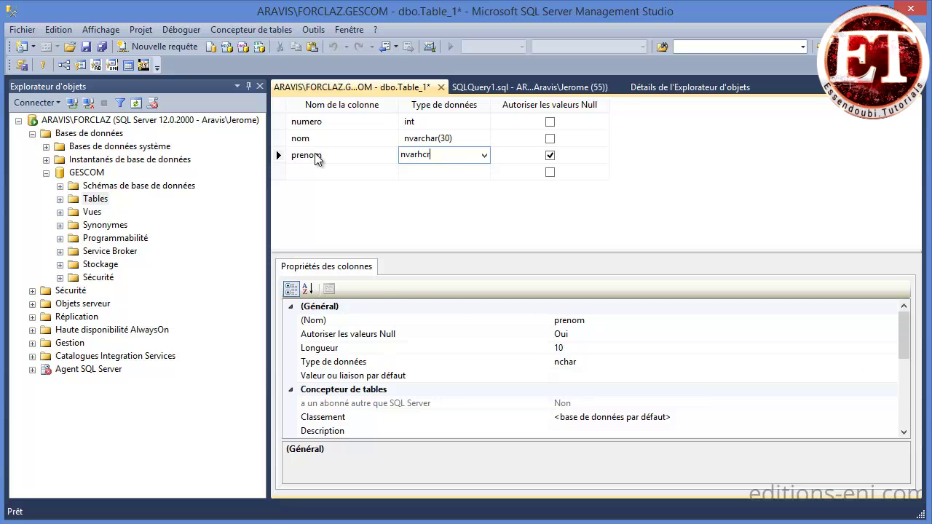
text(char(30))
key(Tab)
key(space)
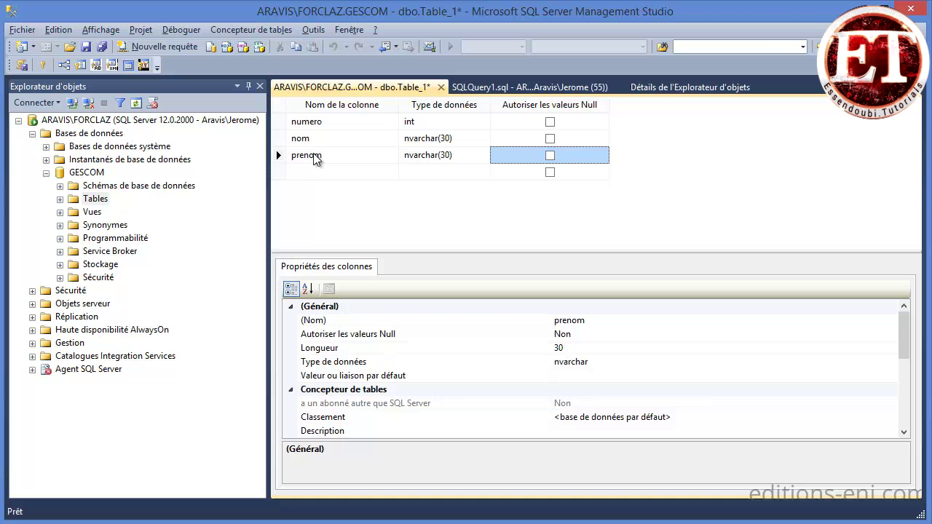
- Add a column adresse of type nvarchar(80) below prenom
click(323, 170)
text(adr)
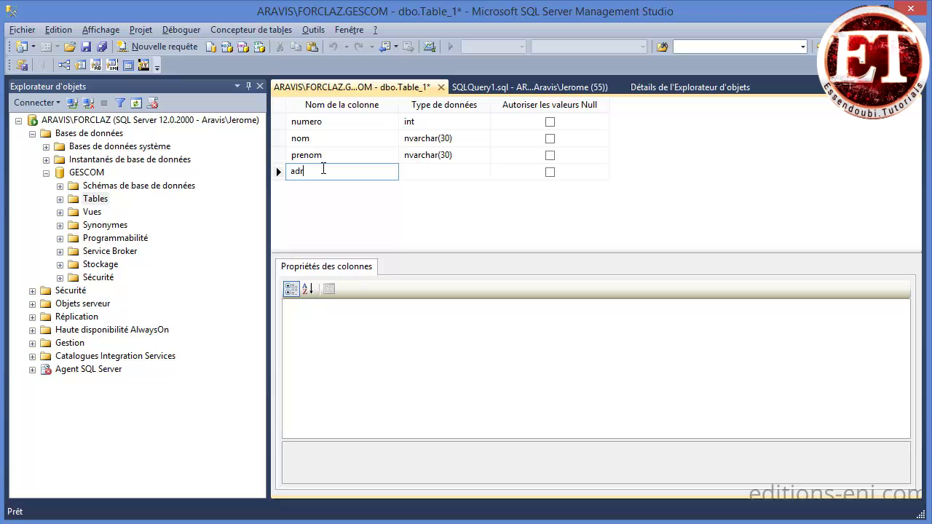
text(esse)
key(Tab)
text(nvarchar()
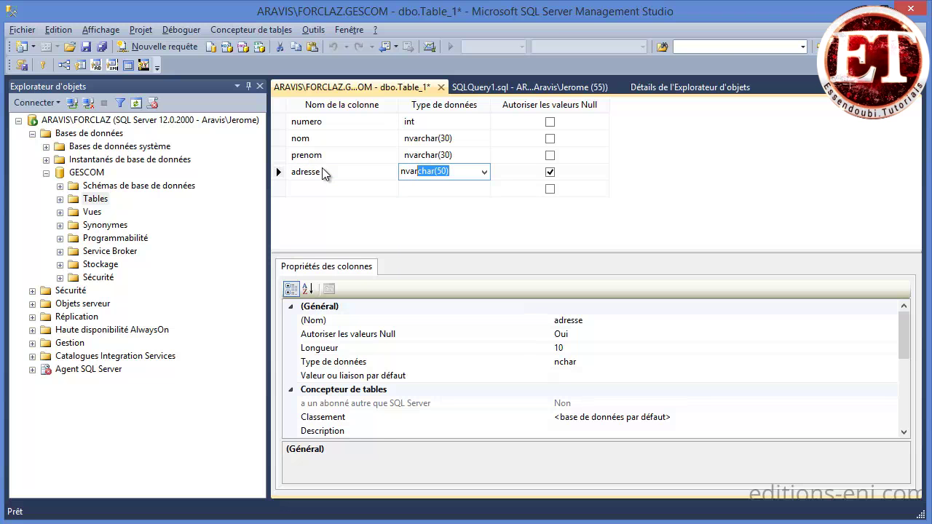
text(80))
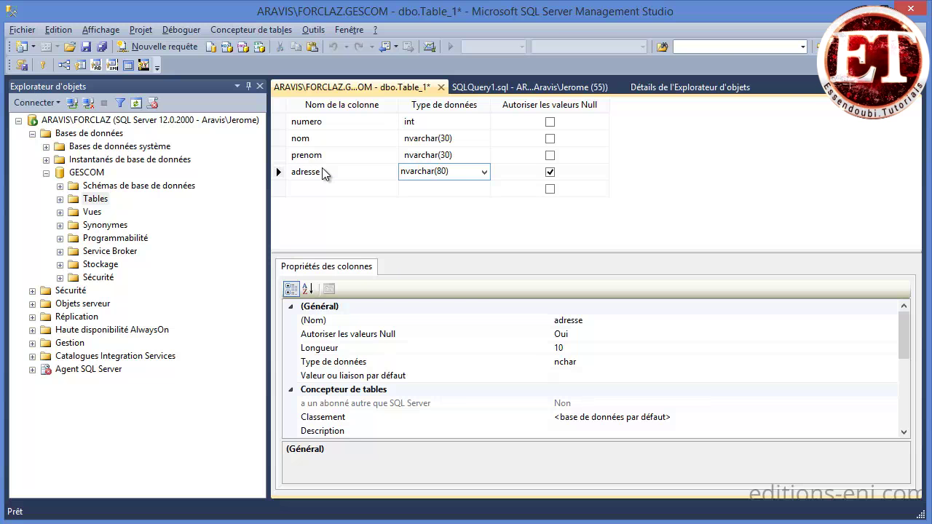
key(Tab)
key(Tab)
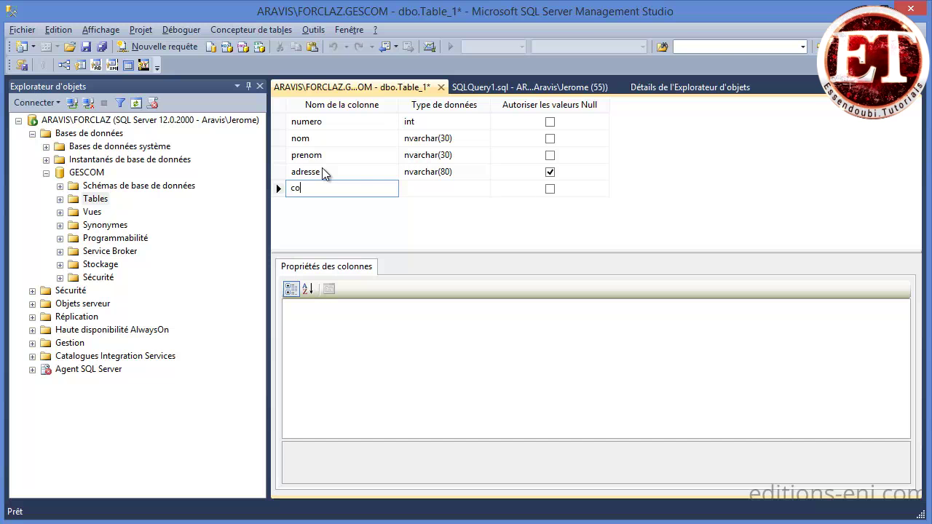
- Add a column codepostal of type char(5) below adresse
text(codepostal)
key(Tab)
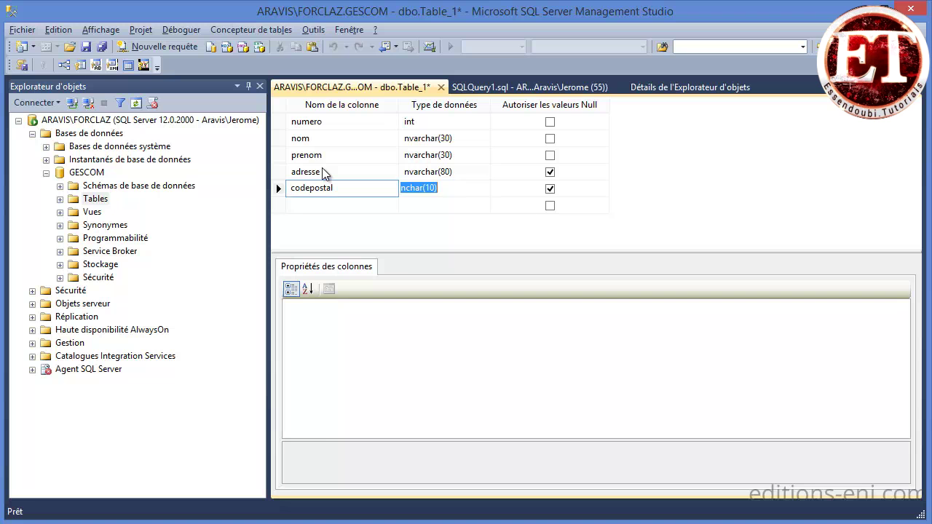
text(char(5))
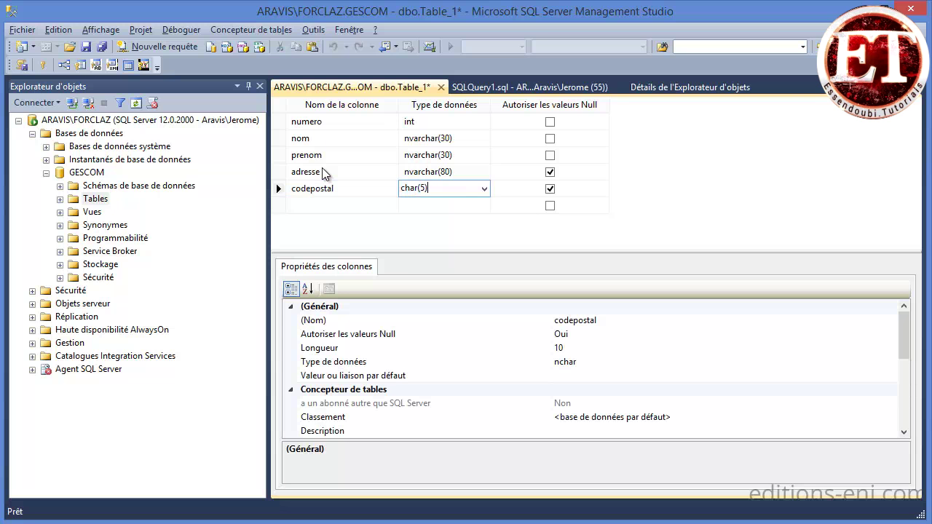
key(Tab)
key(Tab)
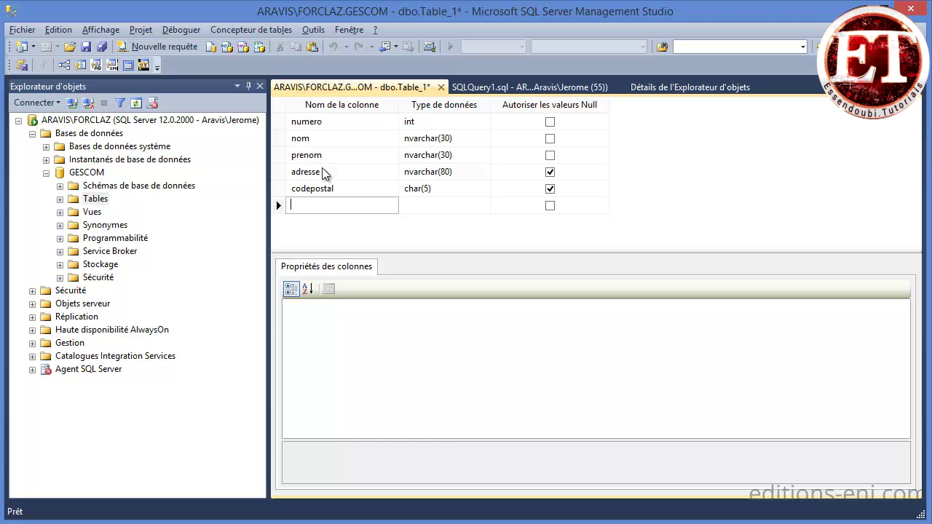
- Add a column ville of type nvarchar(30) below codepostal
text(ville)
key(Tab)
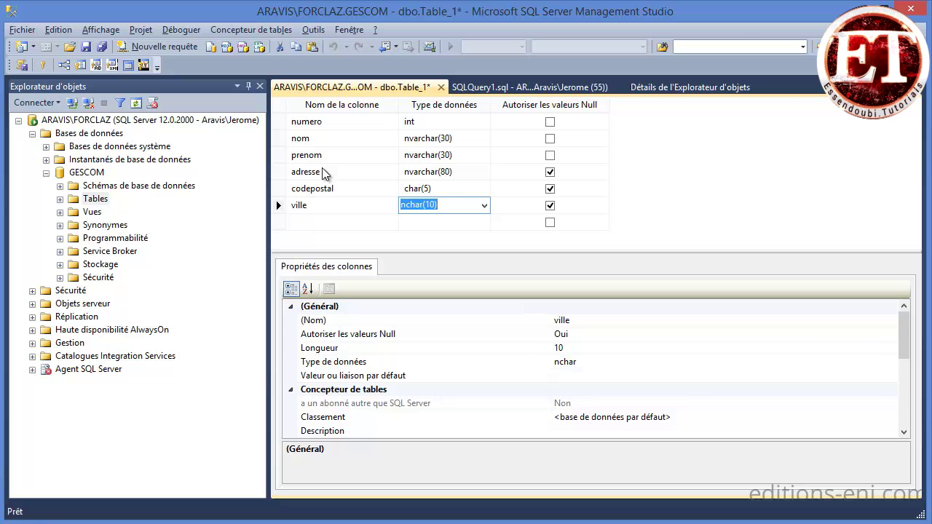
text(nvarchar)
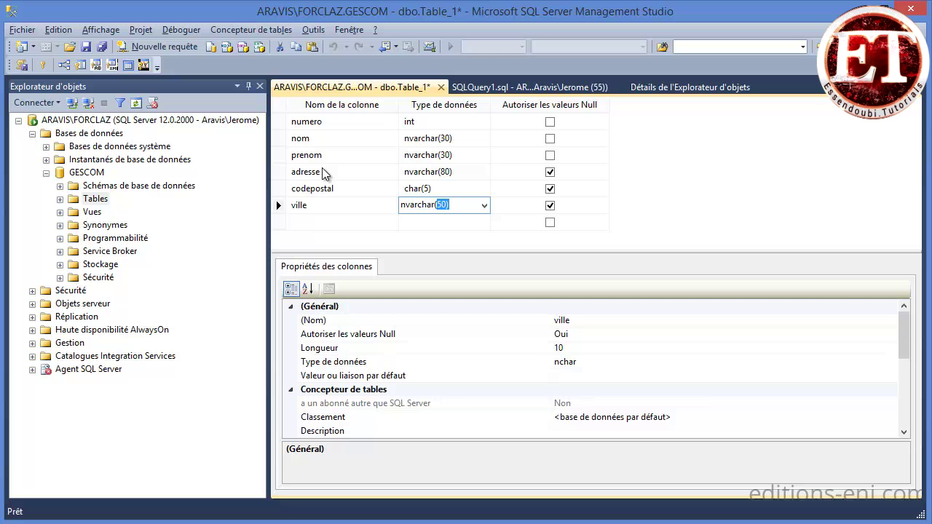
text(30)
key(Tab)
key(Tab)
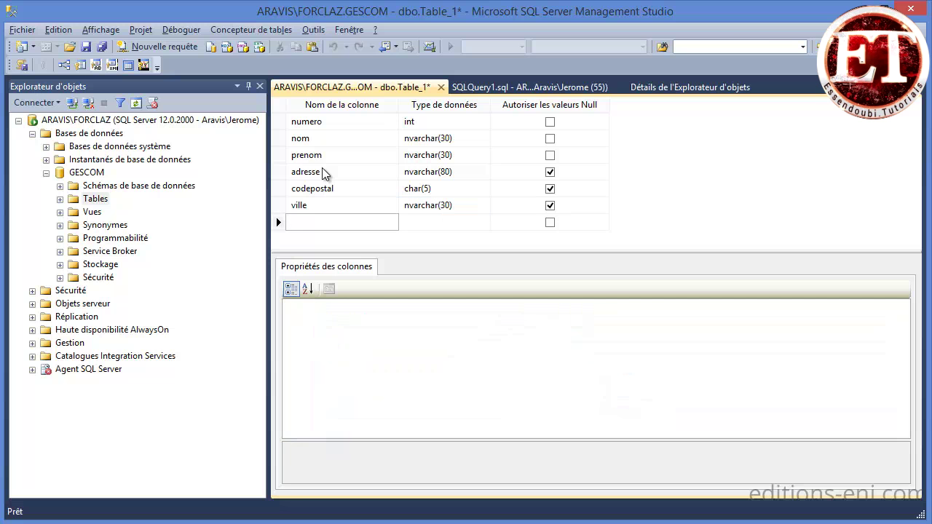
- Add a column telephone of type char(14) below ville
text(telephone)
key(Tab)
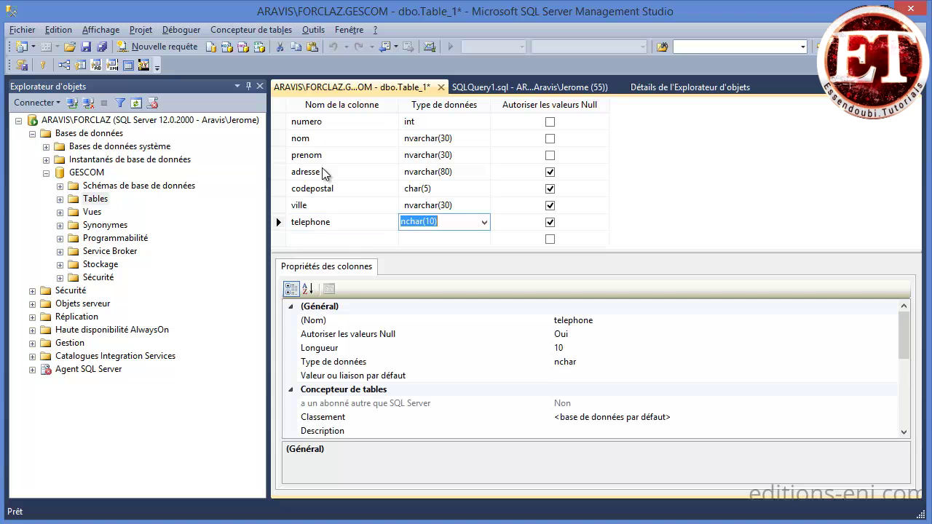
text(char(14))
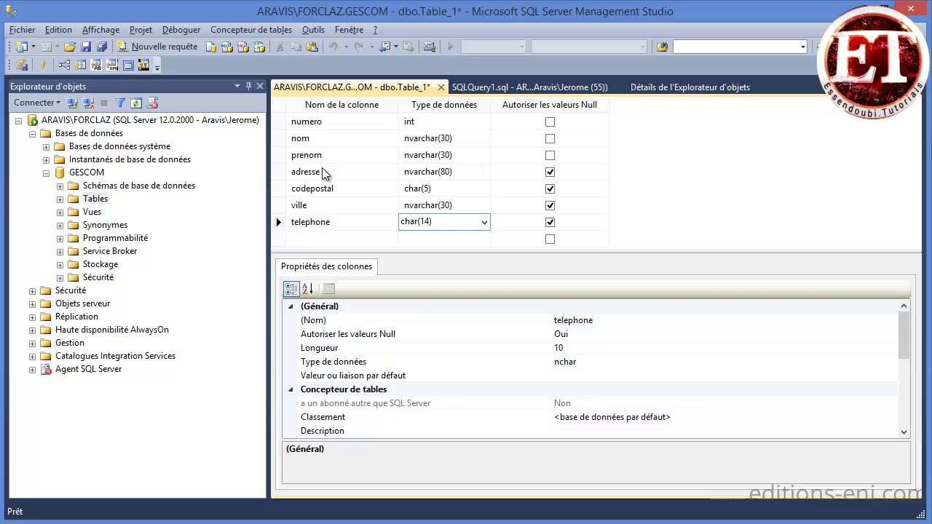
- Save the new table under the name Clients
click(86, 48)
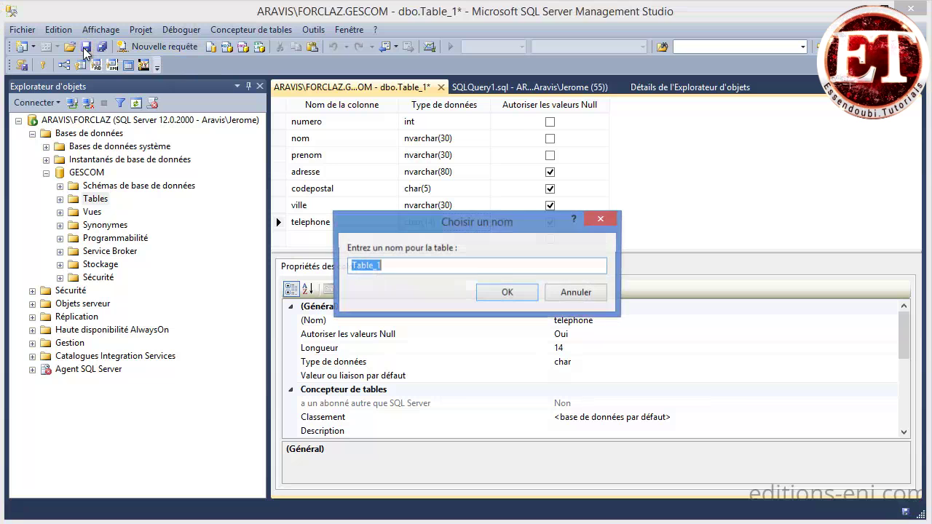
text(C)
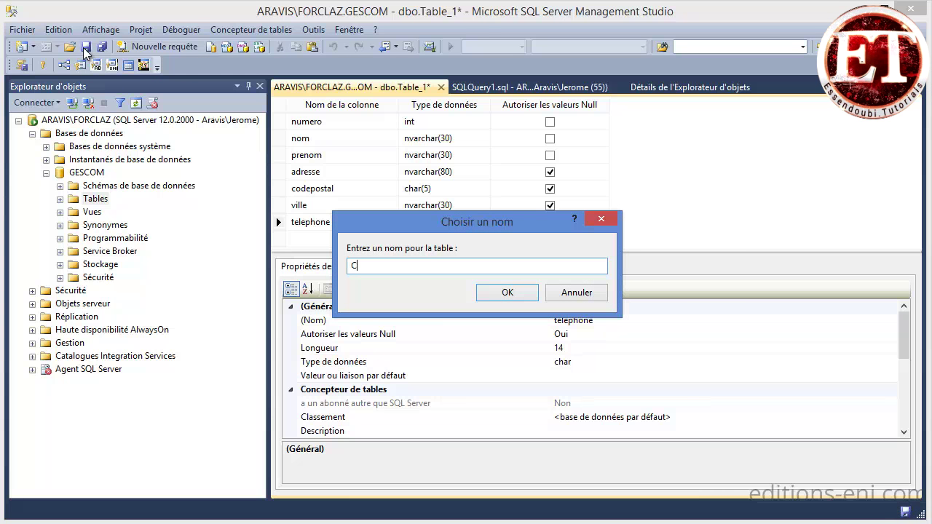
text(lients)
click(507, 293)
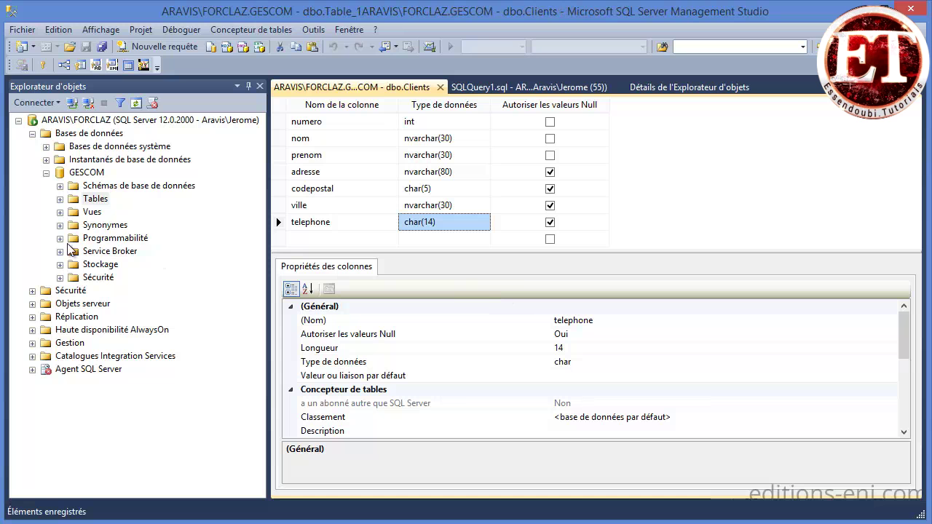
- Expand the list of GESCOM tables in the object explorer and refresh it
click(60, 199)
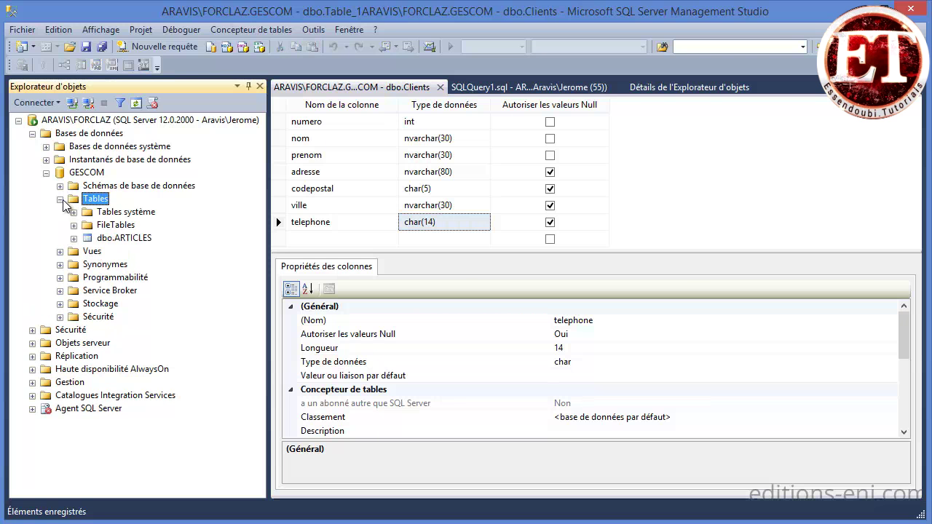
right_click(105, 201)
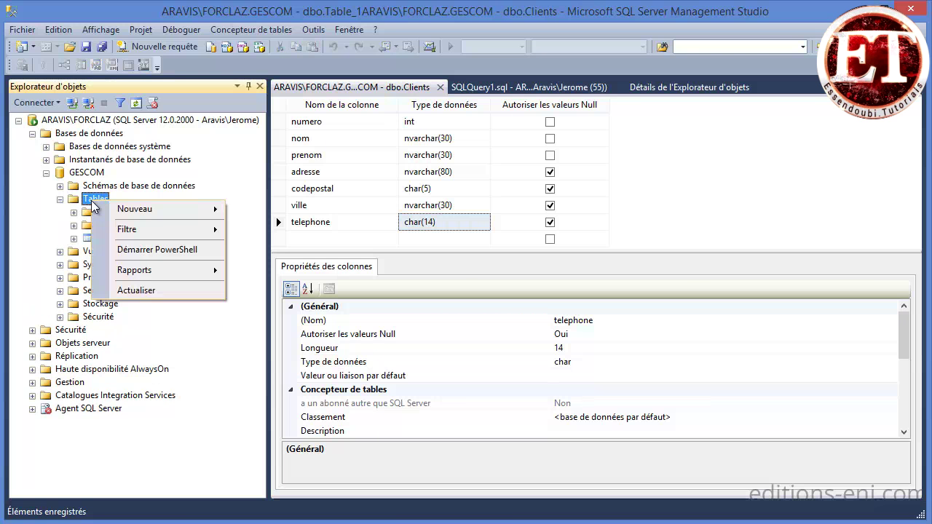
click(138, 292)
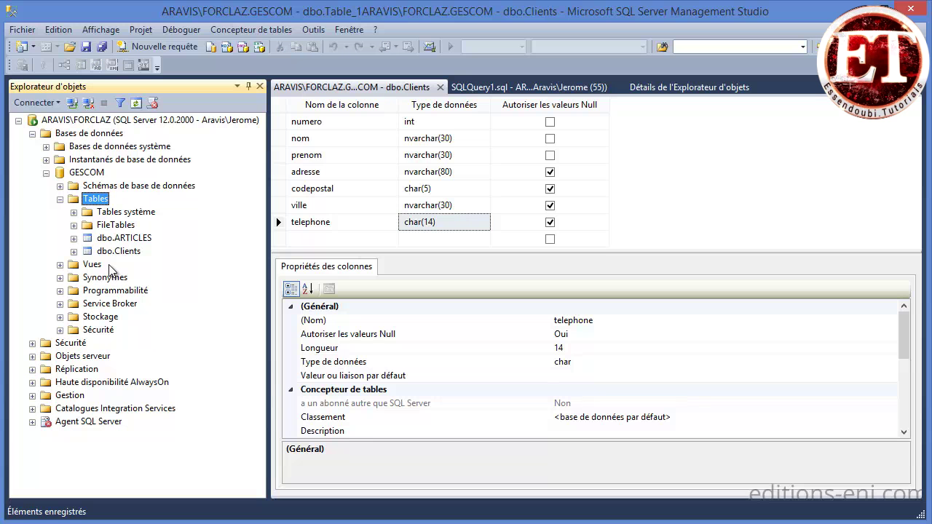